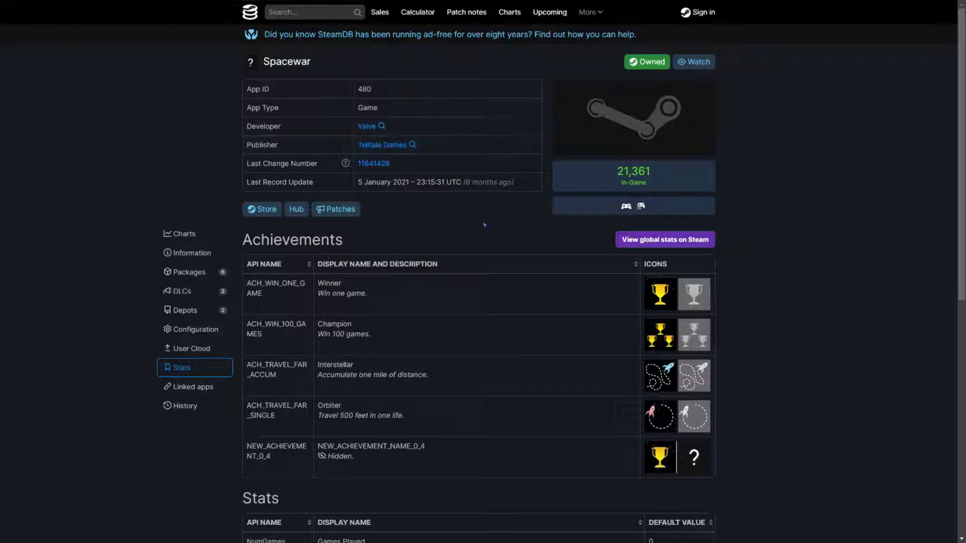
# Step: Scroll through SteamDB's Spacewar example achievements and stats tables
pyautogui.scroll(-2, 484, 244)
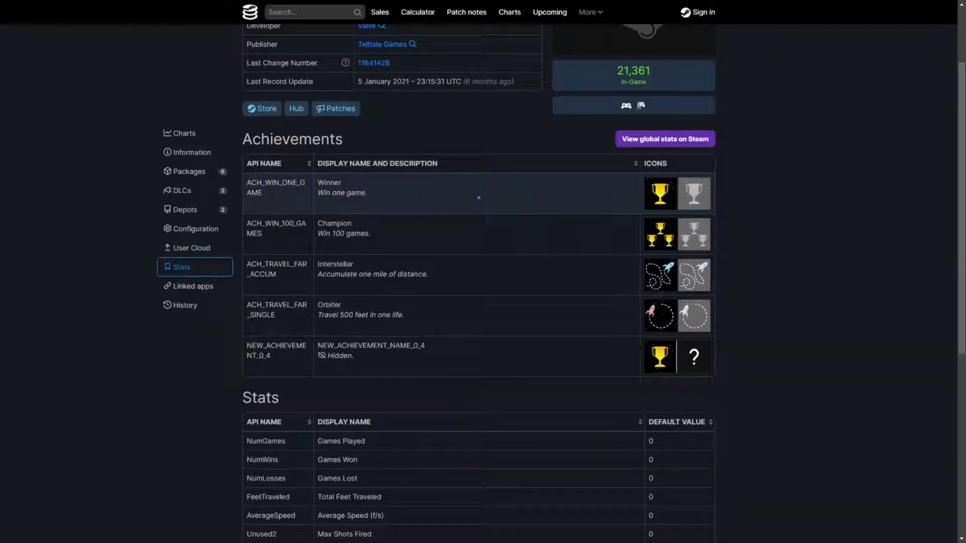
pyautogui.scroll(-2, 478, 197)
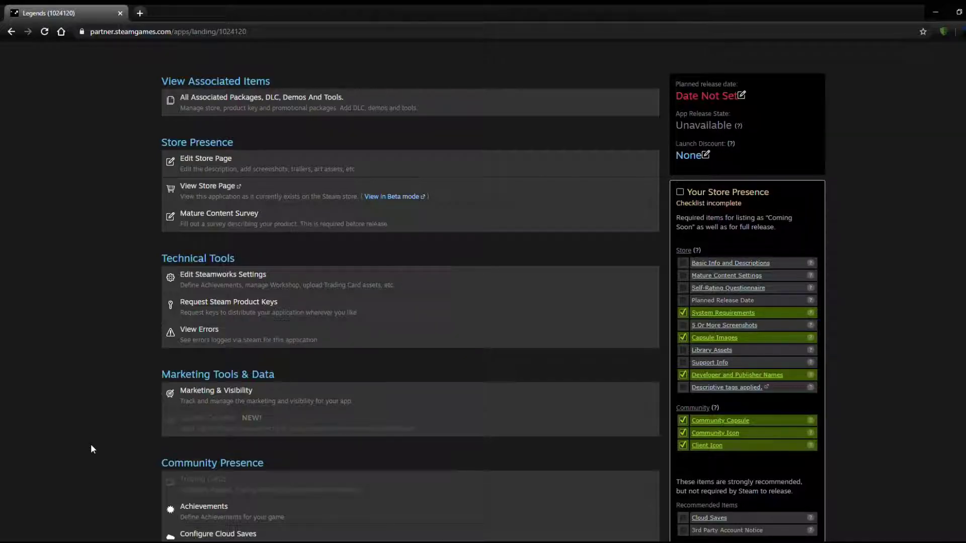
# Step: Open Edit Steamworks Settings for the Legends app (1024120)
pyautogui.click(237, 281)
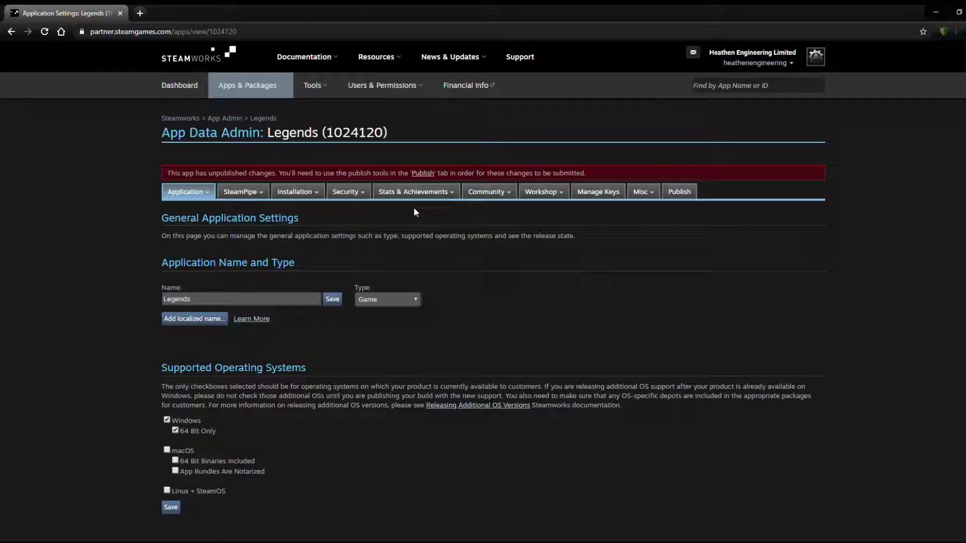
# Step: On the Stats configuration page, add a new INT stat with API name example_1
pyautogui.moveTo(434, 194)
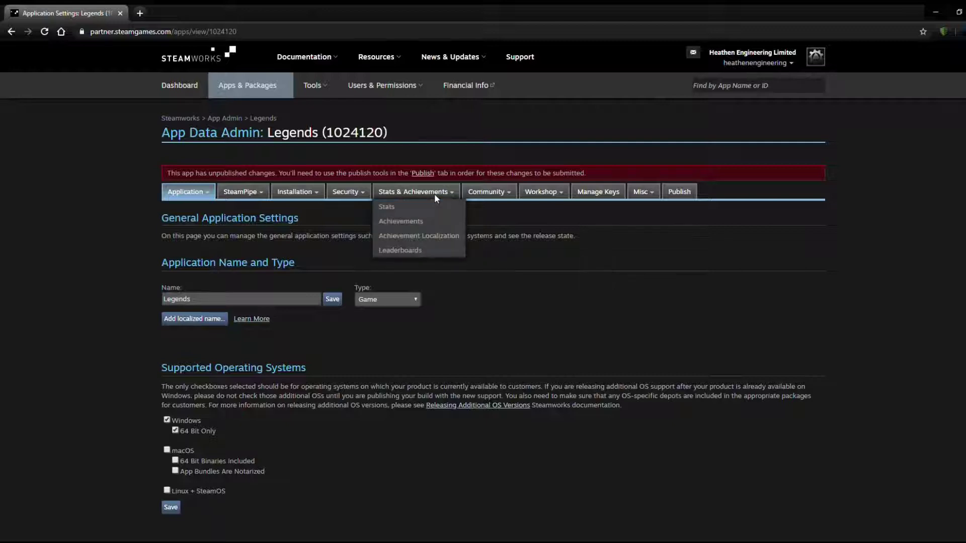
pyautogui.click(403, 209)
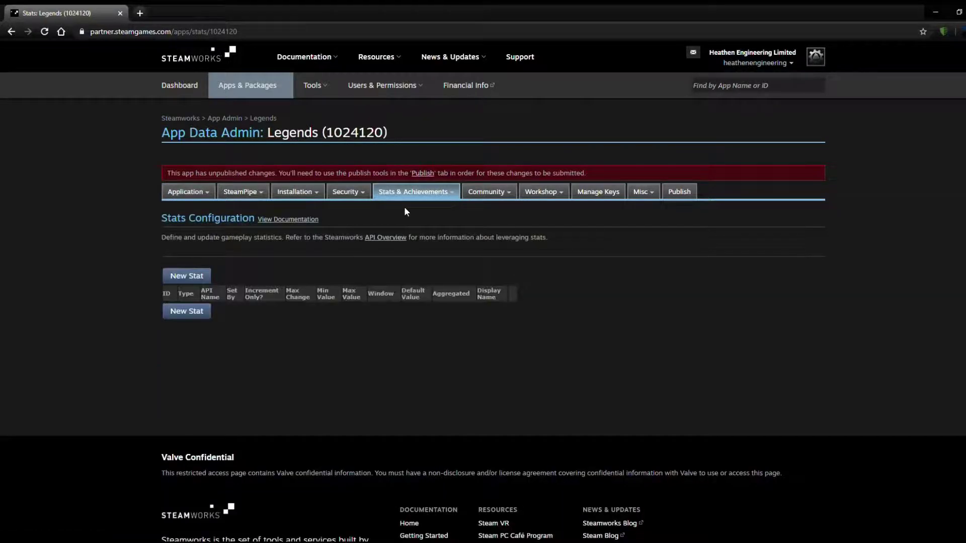
pyautogui.click(204, 278)
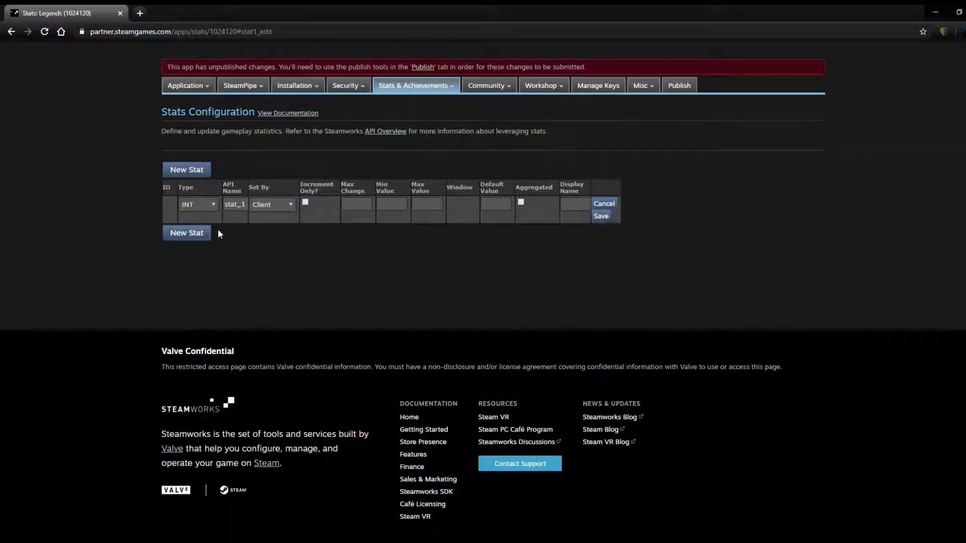
pyautogui.click(212, 205)
pyautogui.moveTo(224, 205); pyautogui.dragTo(239, 222)
pyautogui.write('example')
# Step: Make the stat set by Client, default 0, display name 'Example Stat 1', and save it
pyautogui.press('Tab')
pyautogui.press('Down')
pyautogui.press('Up')
pyautogui.click(291, 206)
pyautogui.click(489, 205)
pyautogui.write('0')
pyautogui.click(569, 205)
pyautogui.write('Example Stat')
pyautogui.write(' 1')
pyautogui.click(601, 217)
# Step: On the Achievements configuration page, add a new achievement row, NEW_ACHIEVEMENT_4_0
pyautogui.moveTo(437, 90)
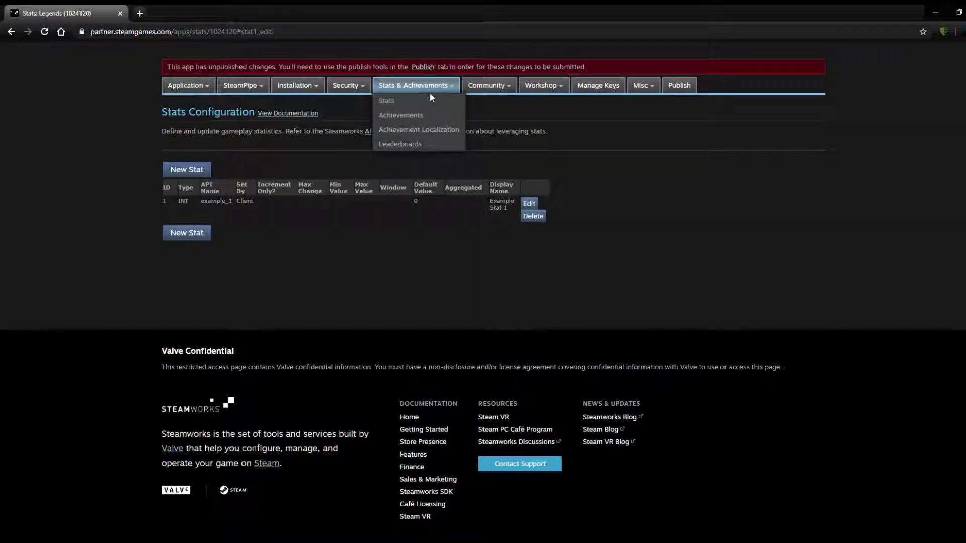
pyautogui.click(414, 118)
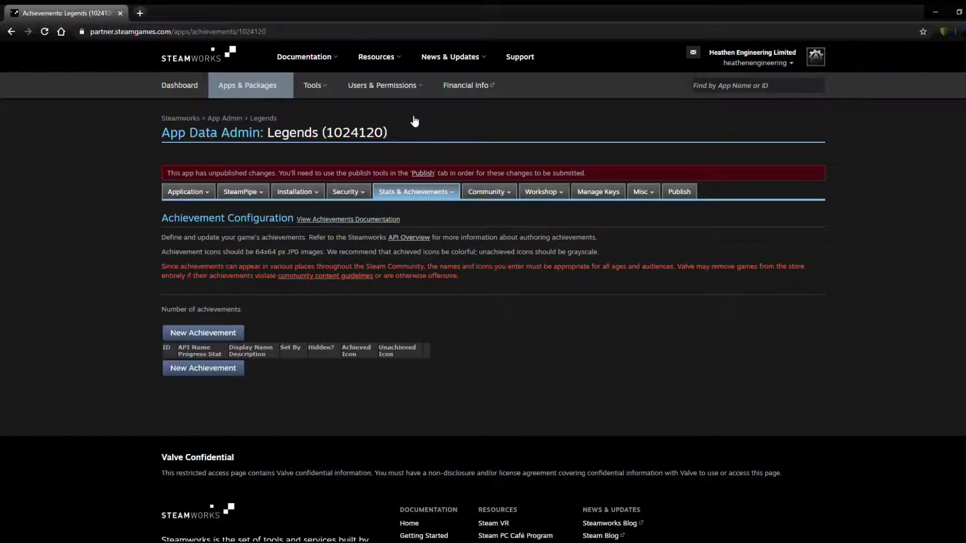
pyautogui.click(219, 334)
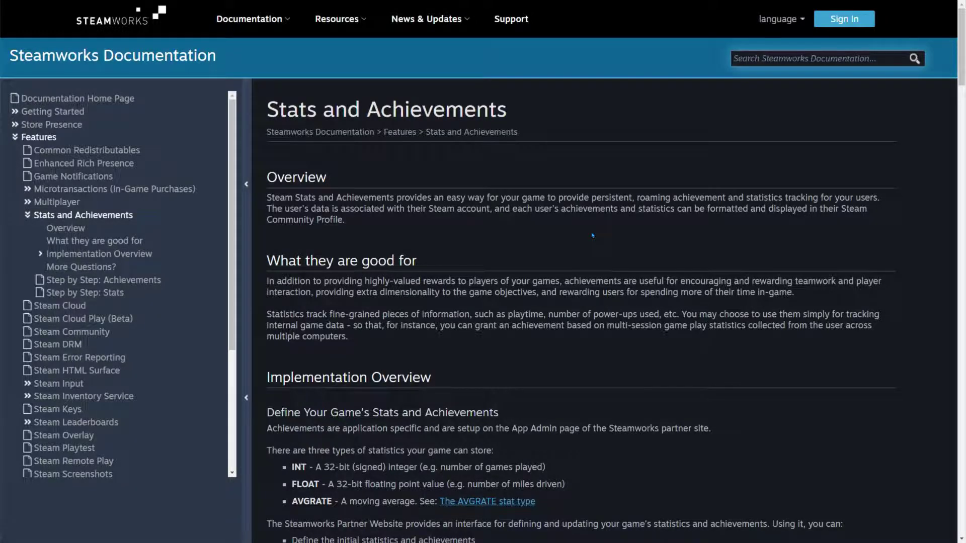
# Step: Scroll the Stats and Achievements documentation down to Game Server Stats and Resetting stats
pyautogui.scroll(-4, 592, 236)
pyautogui.scroll(-3, 593, 235)
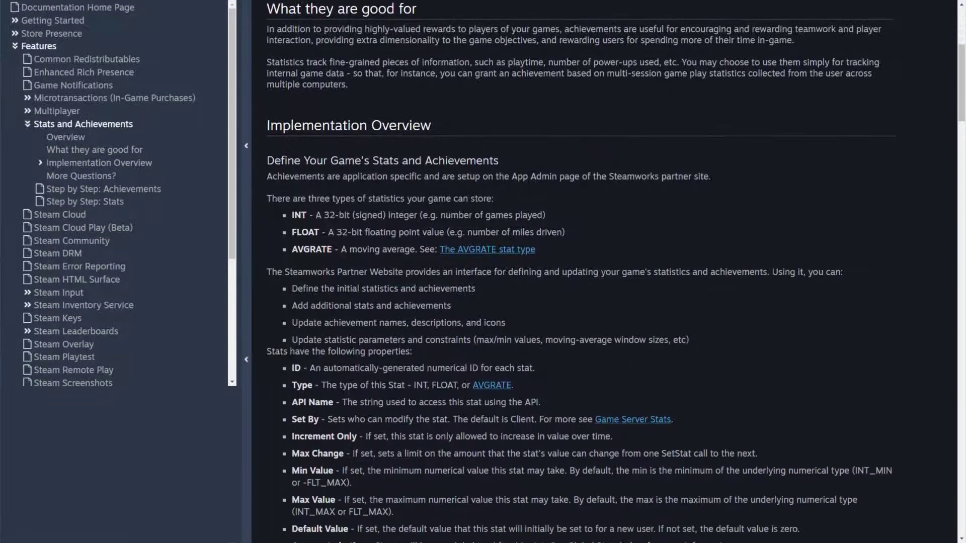
pyautogui.scroll(-10, 512, 231)
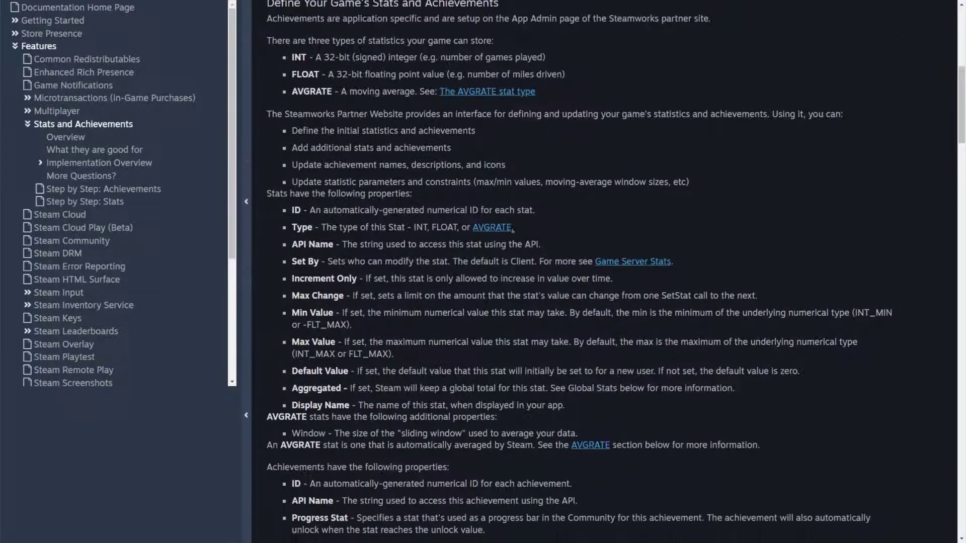
pyautogui.scroll(-10, 513, 232)
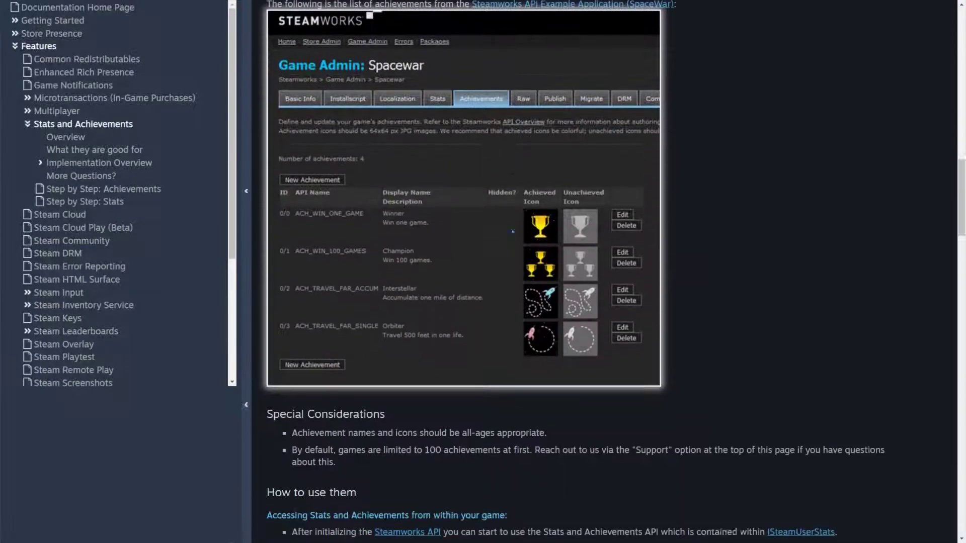
pyautogui.scroll(-11, 512, 230)
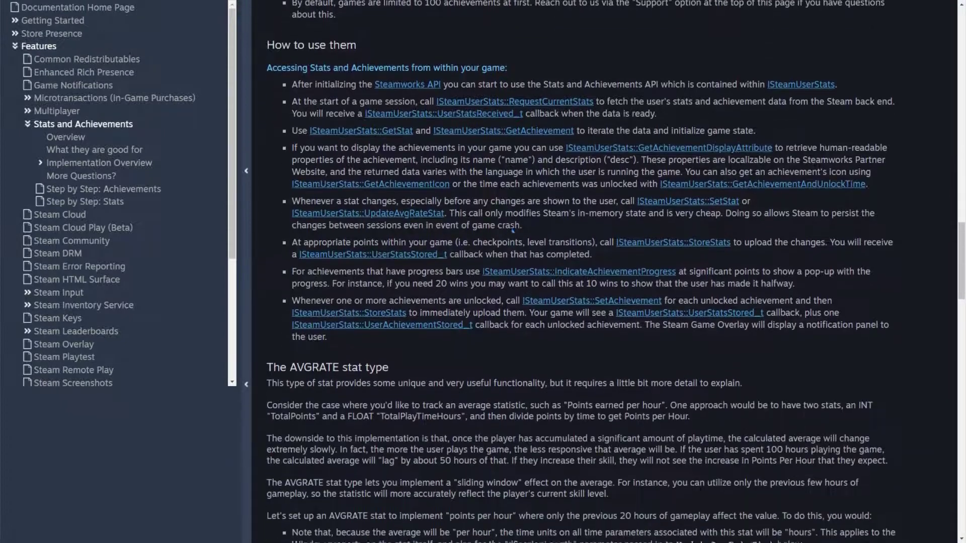
pyautogui.scroll(-10, 512, 232)
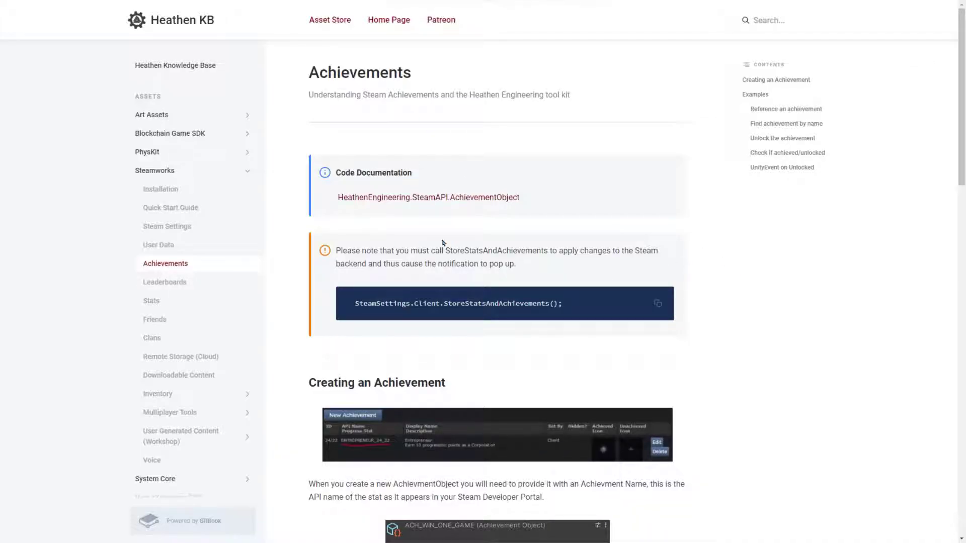
# Step: Skim the Heathen KB Achievements page, then open and scroll through the Stats guide
pyautogui.scroll(-4, 446, 246)
pyautogui.scroll(-3, 446, 249)
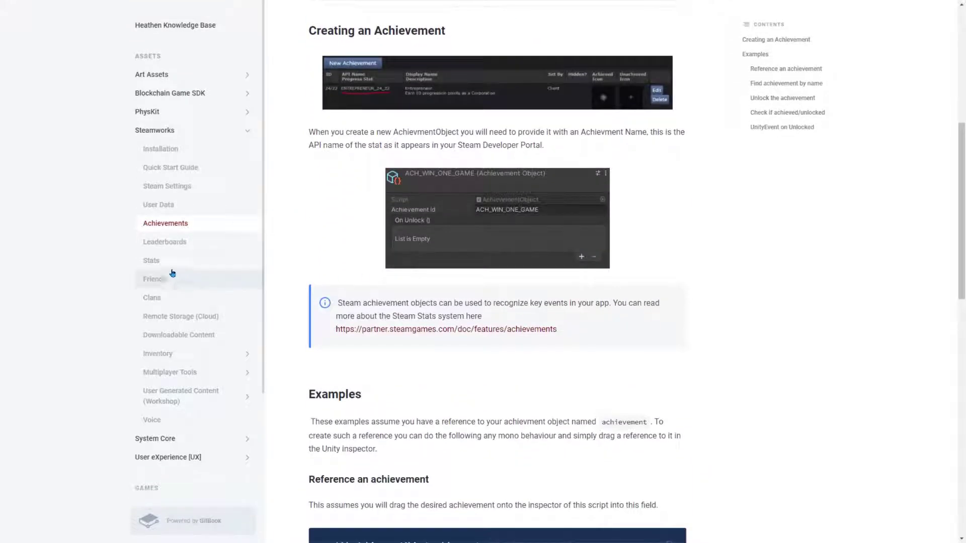
pyautogui.click(156, 262)
pyautogui.scroll(-4, 509, 232)
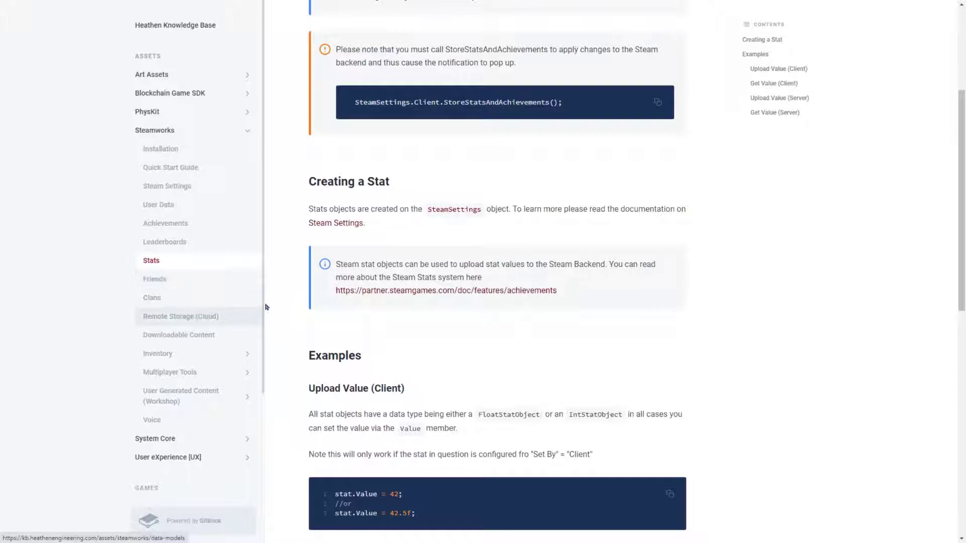
pyautogui.scroll(-1, 627, 303)
pyautogui.scroll(-5, 632, 303)
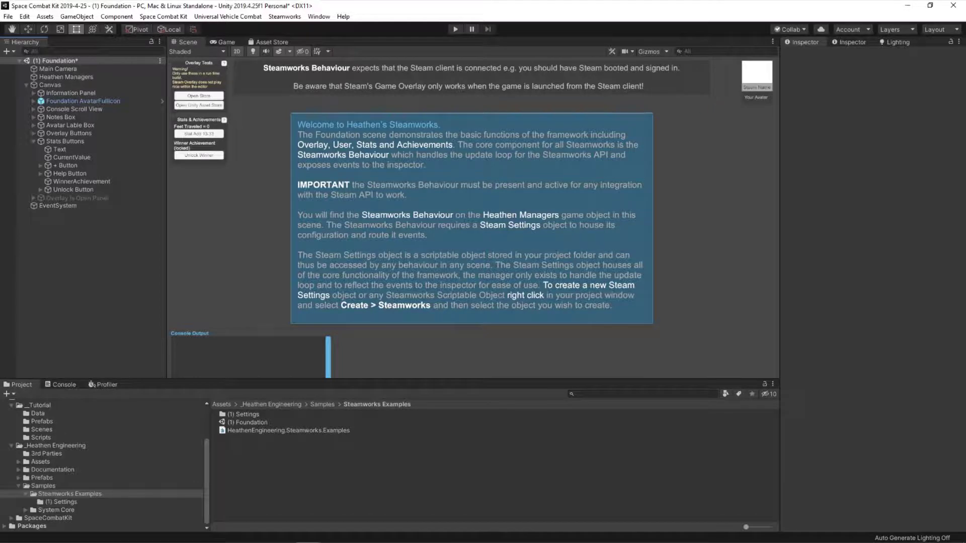
# Step: Run and stop the example scene, then select Heathen Managers to view its Steamworks Behaviour
pyautogui.click(455, 30)
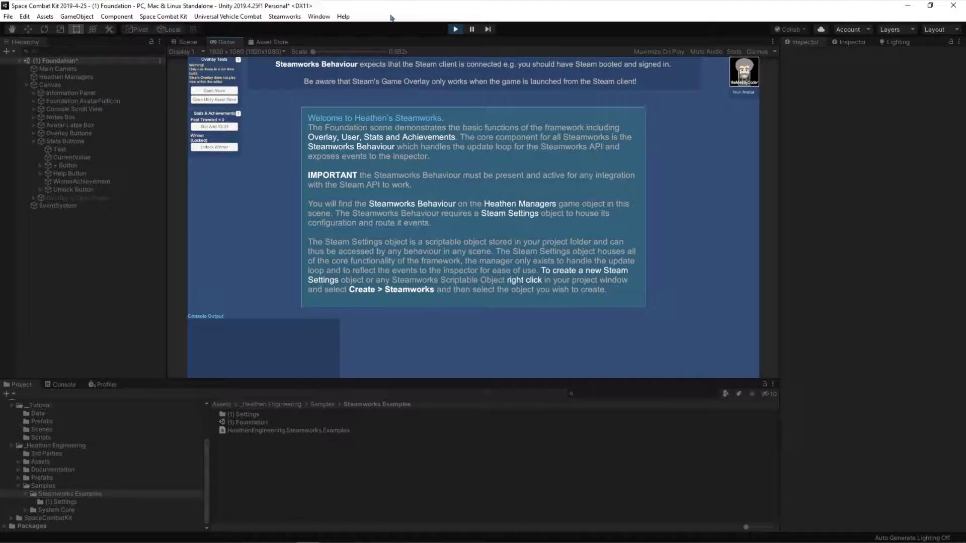
pyautogui.click(456, 29)
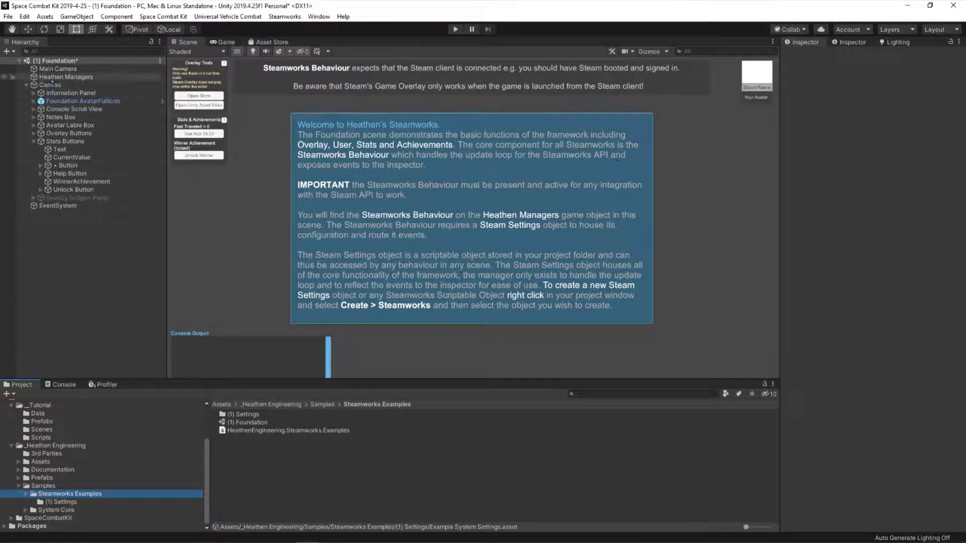
pyautogui.click(52, 78)
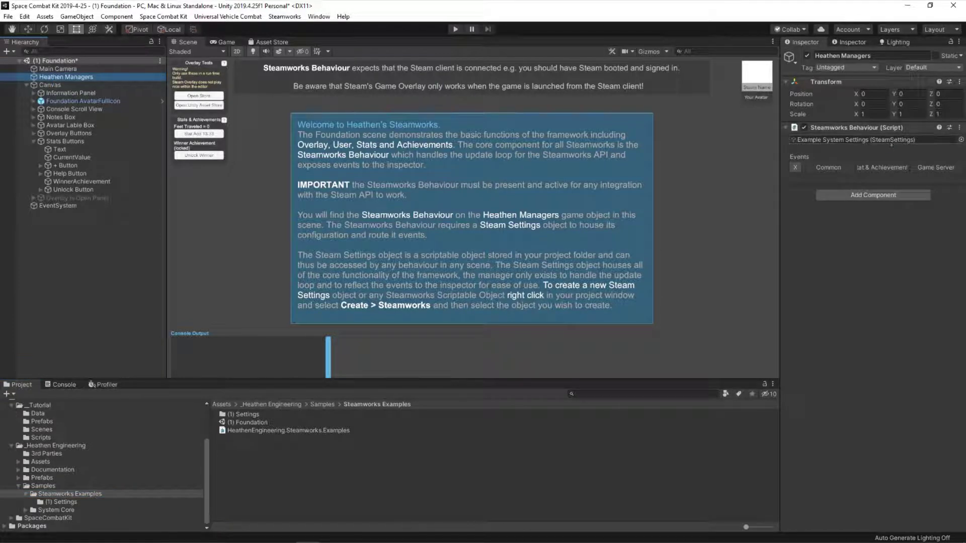
# Step: Locate and open the Example System Settings asset referenced by the Steamworks Behaviour
pyautogui.click(849, 140)
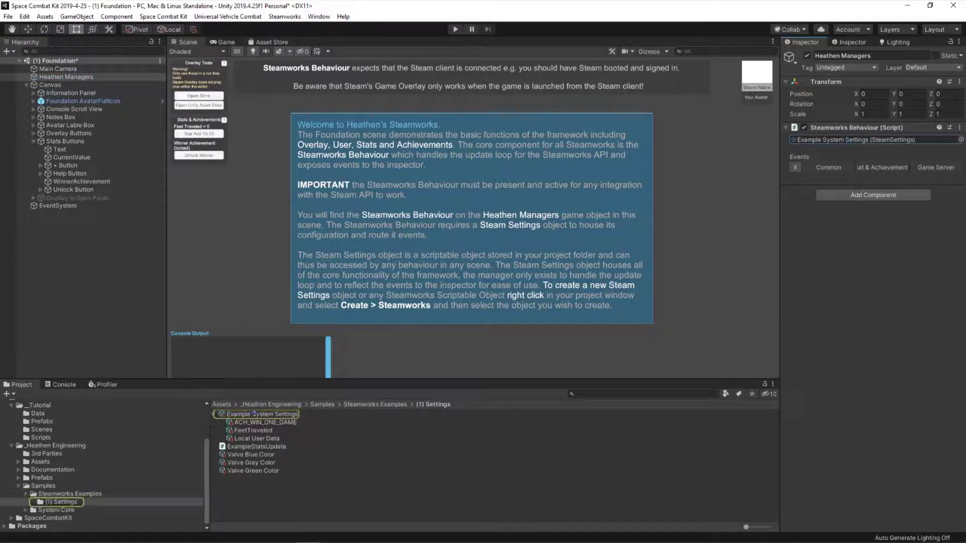
pyautogui.click(256, 415)
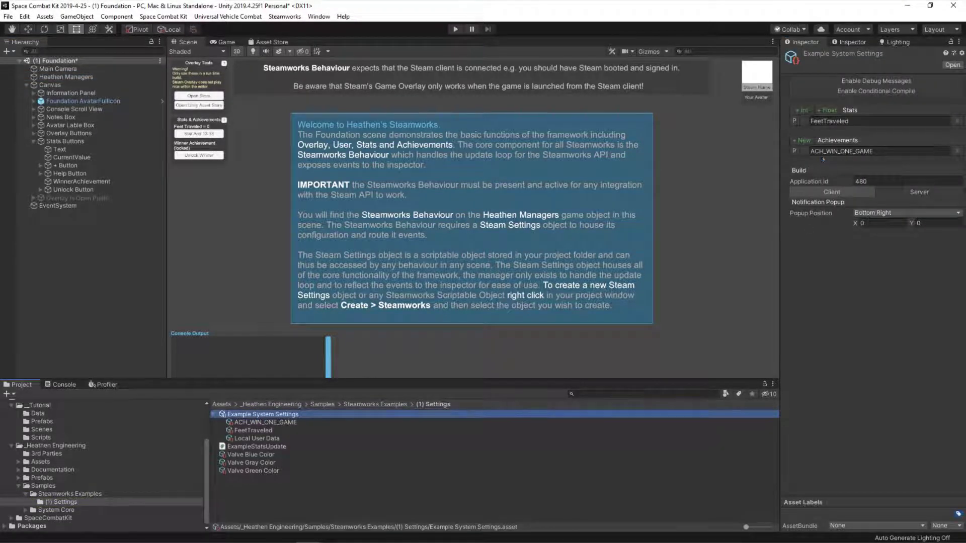
pyautogui.click(841, 130)
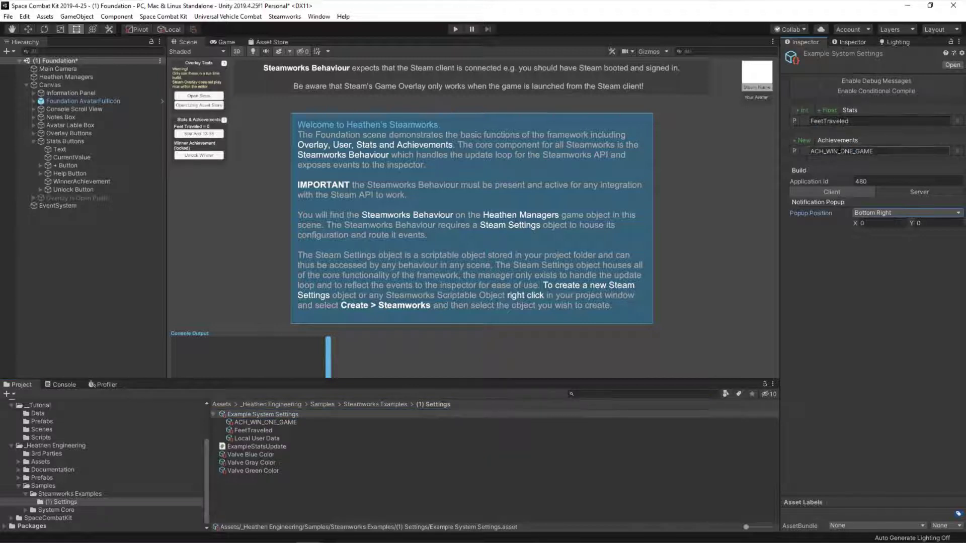
# Step: Try the add buttons, remove the extra int stat, and display the Server settings
pyautogui.click(804, 140)
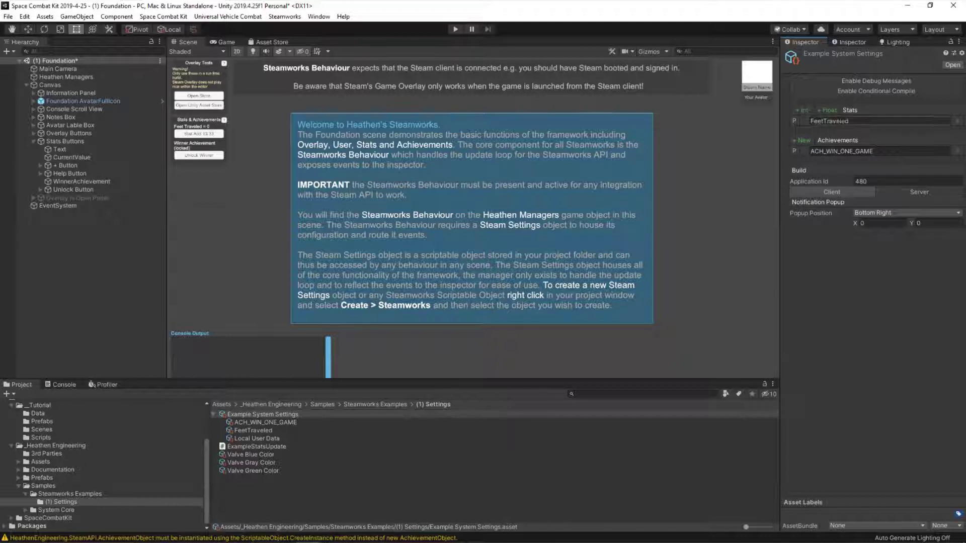
pyautogui.click(829, 112)
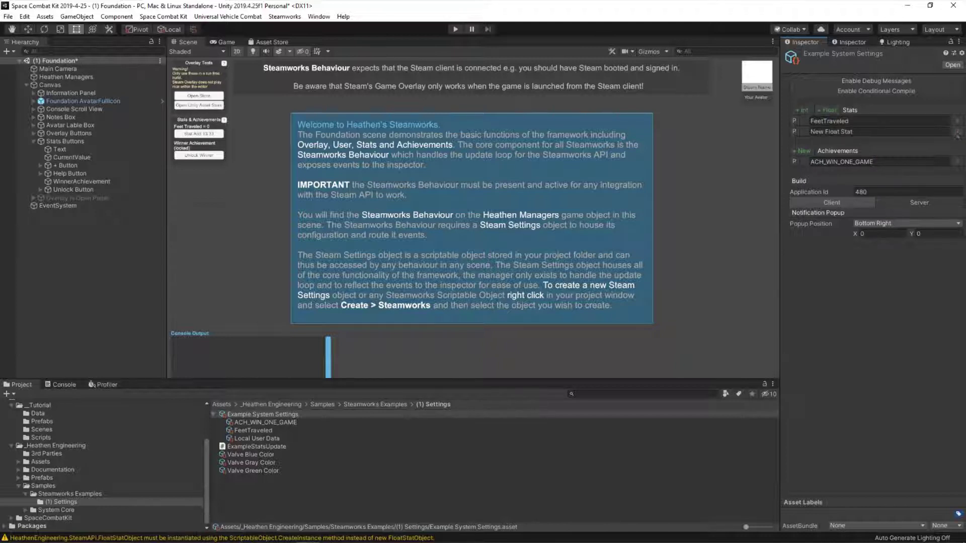
pyautogui.click(802, 110)
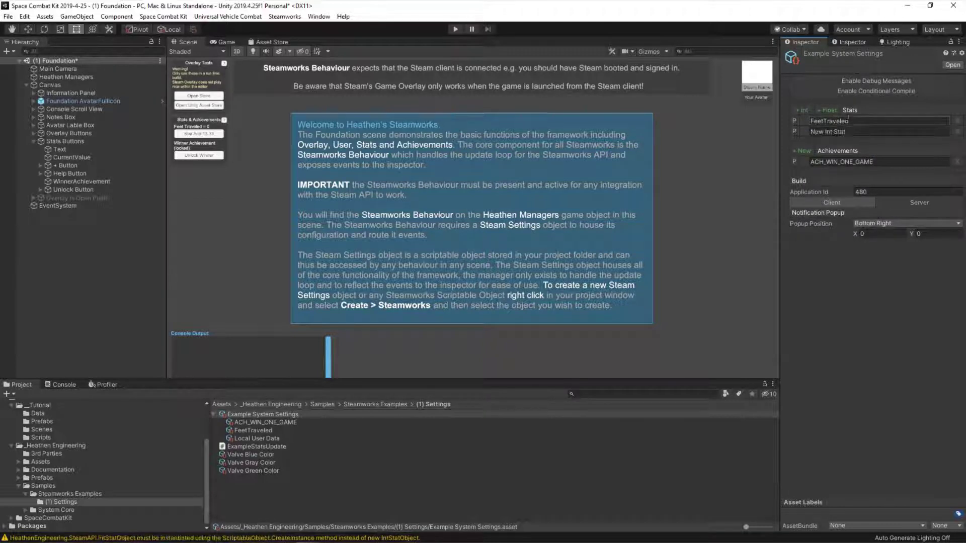
pyautogui.click(955, 133)
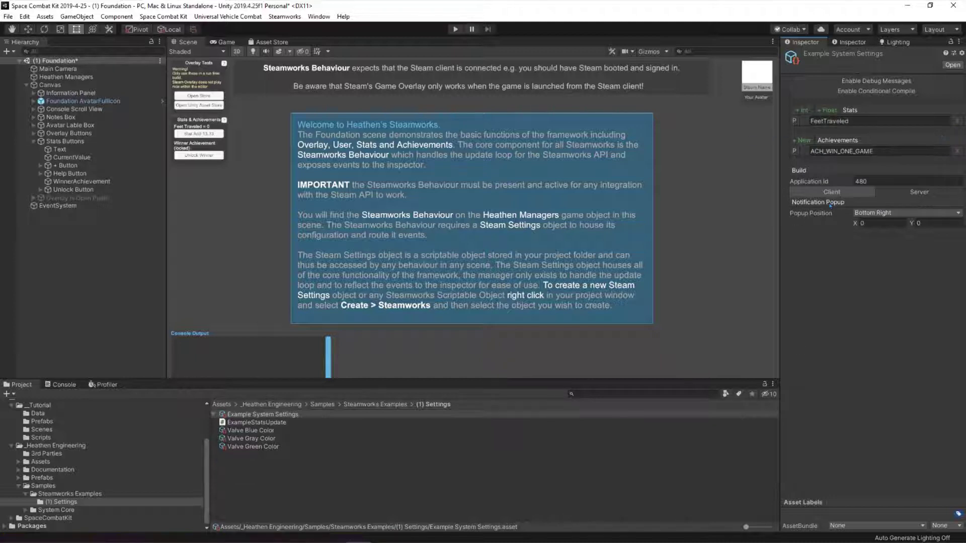
pyautogui.click(920, 190)
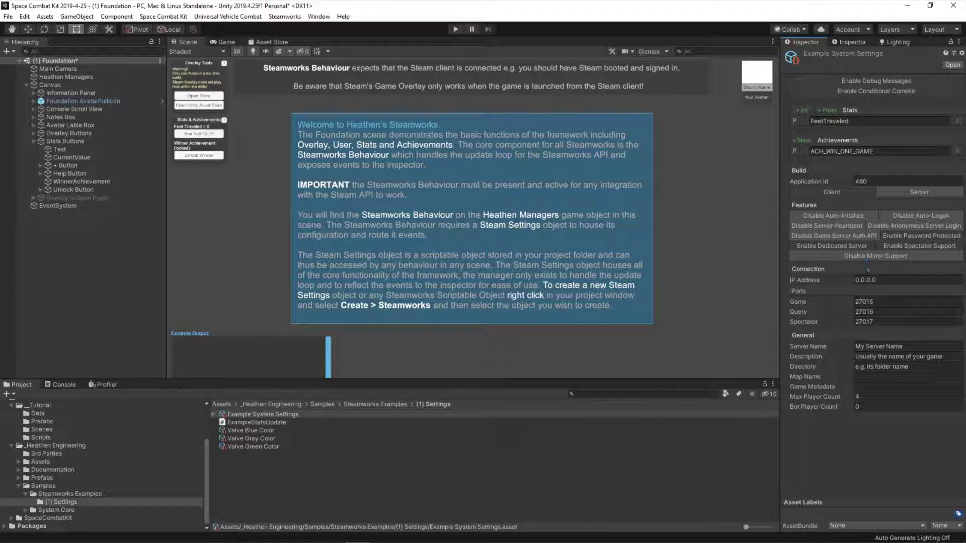
# Step: Switch back to Client settings, keeping Application Id 480 and popup position Bottom Right
pyautogui.click(832, 192)
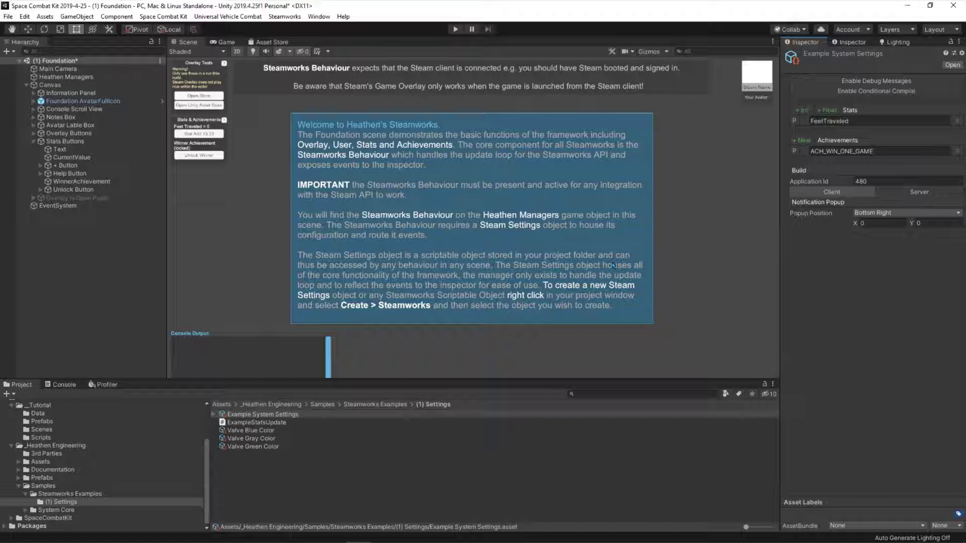
pyautogui.click(855, 183)
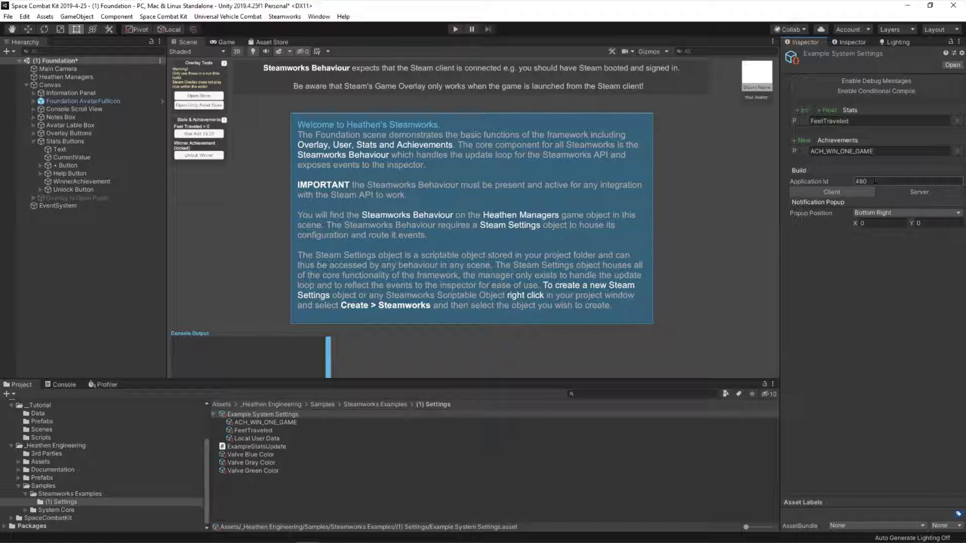
pyautogui.click(880, 246)
pyautogui.click(872, 213)
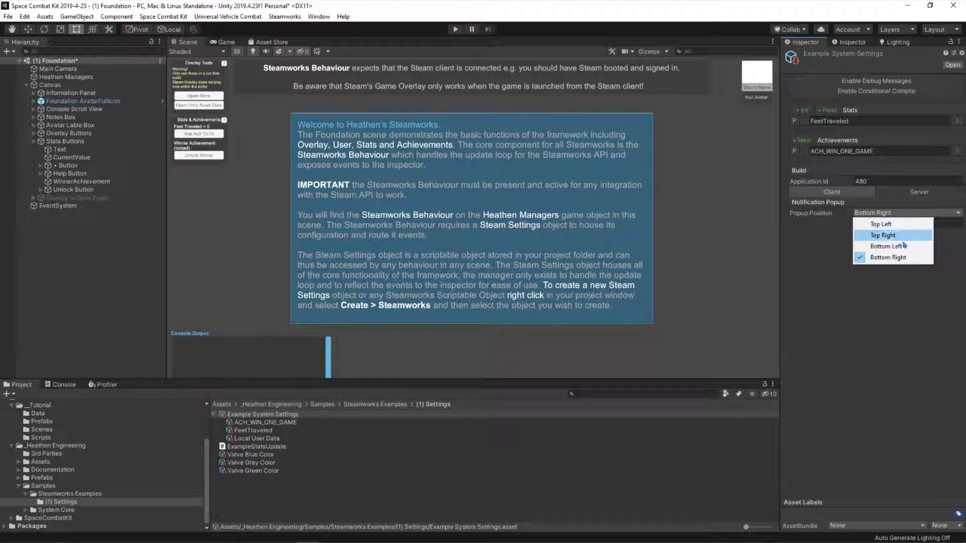
pyautogui.click(900, 258)
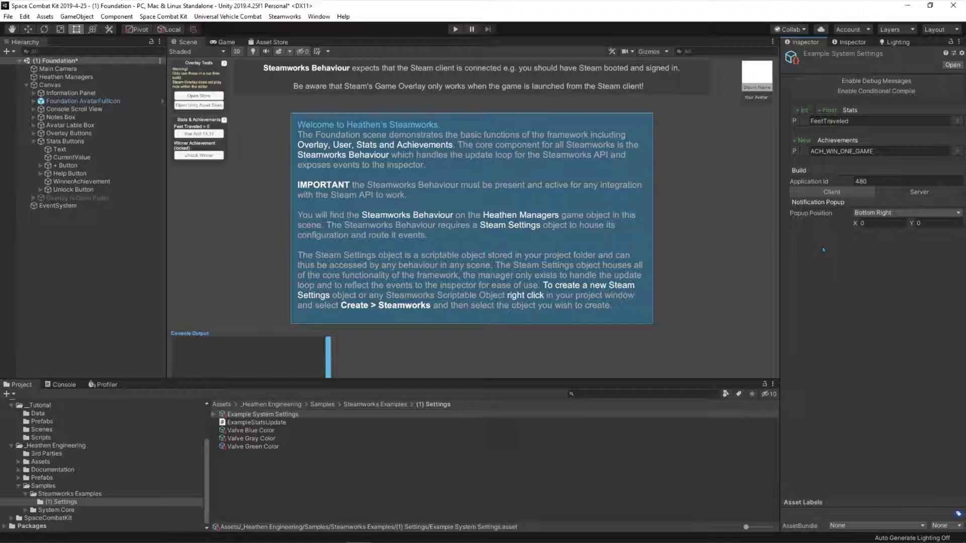
# Step: Set the Unlock Button's On Click to AchievementObject.Unlock() on ACH_WIN_ONE_GAME
pyautogui.click(203, 156)
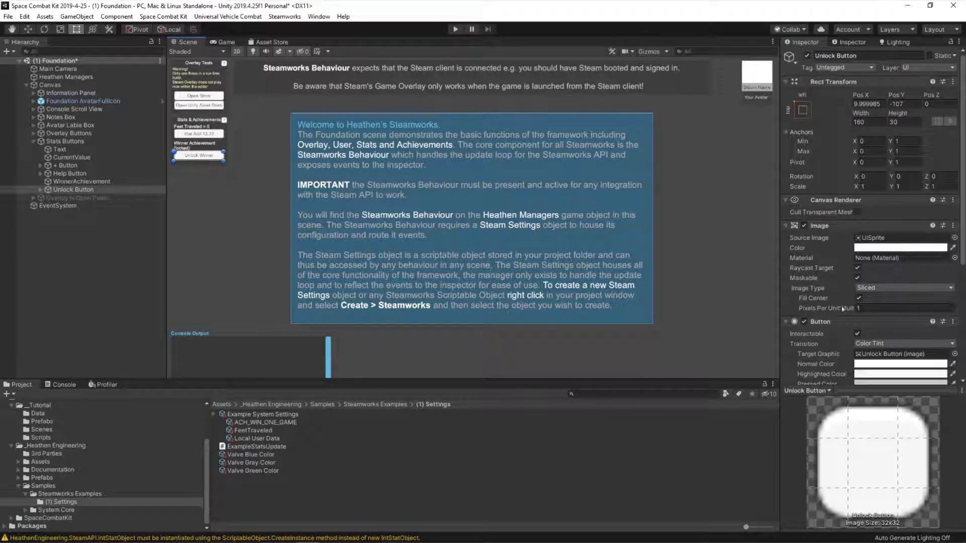
pyautogui.scroll(-6, 870, 226)
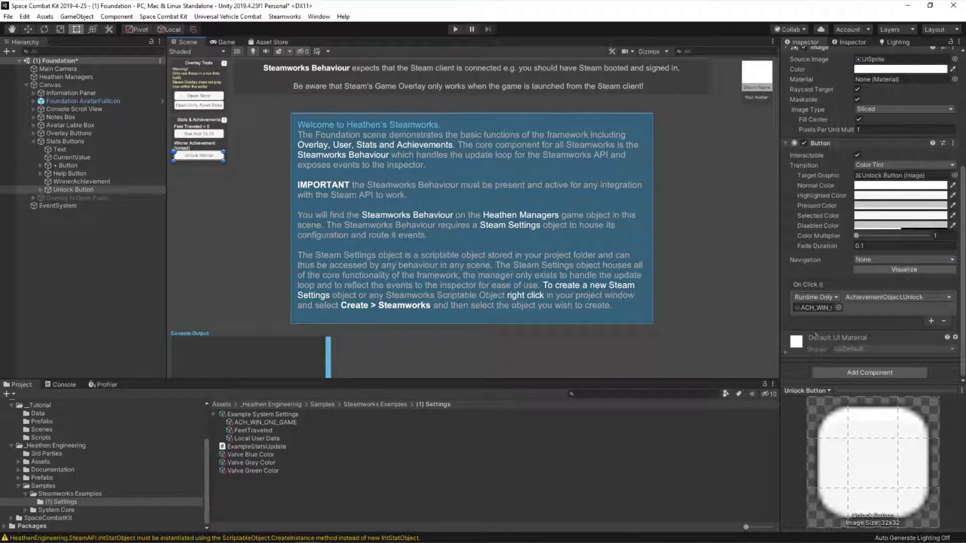
pyautogui.click(885, 298)
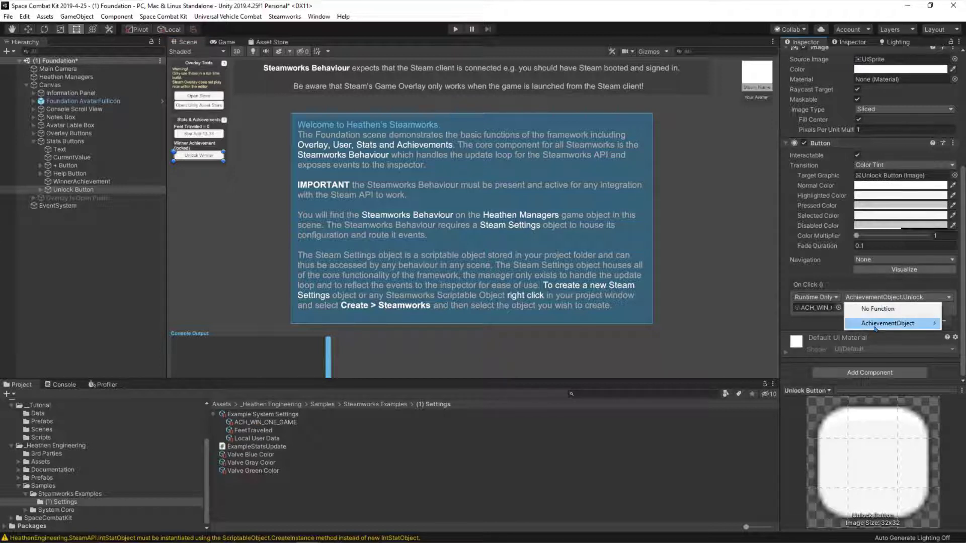
pyautogui.moveTo(888, 323)
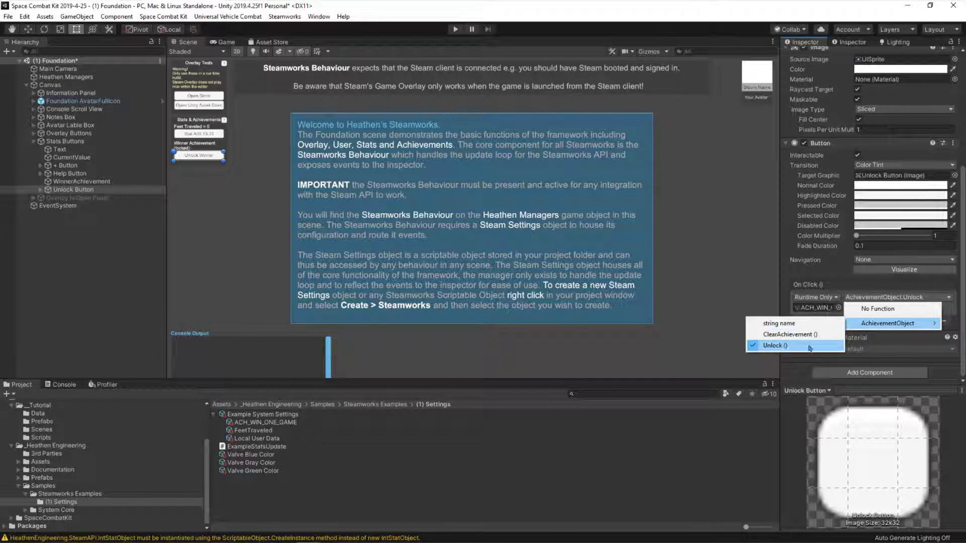
pyautogui.click(152, 215)
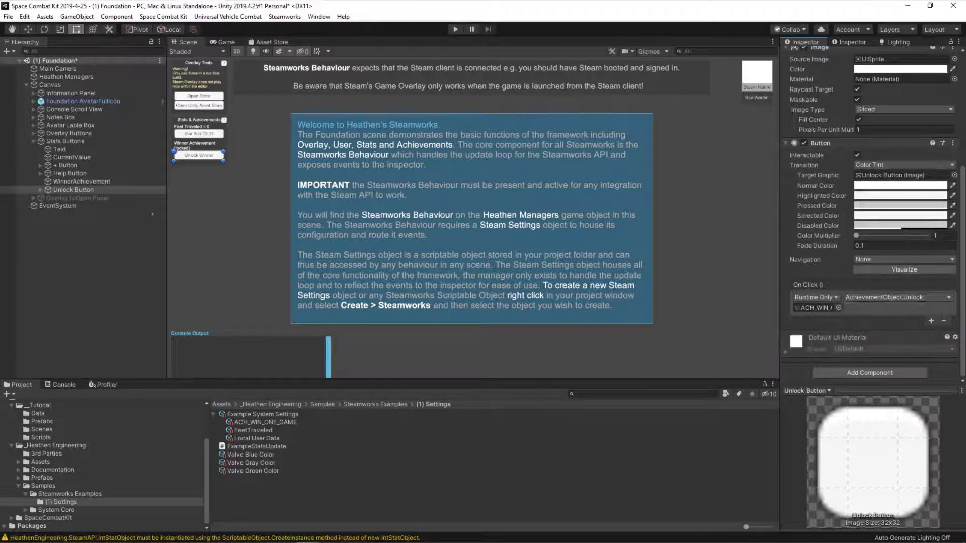